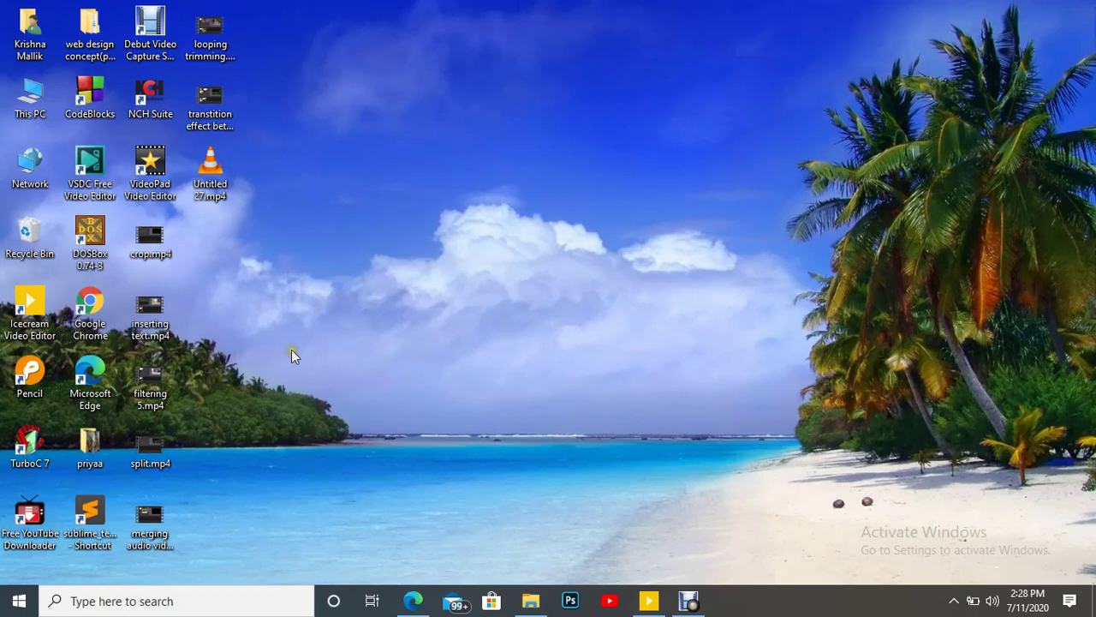
Leave the upgrade page and browse the editor's Add files dialog to priyaa > munta.
left_click(415, 600)
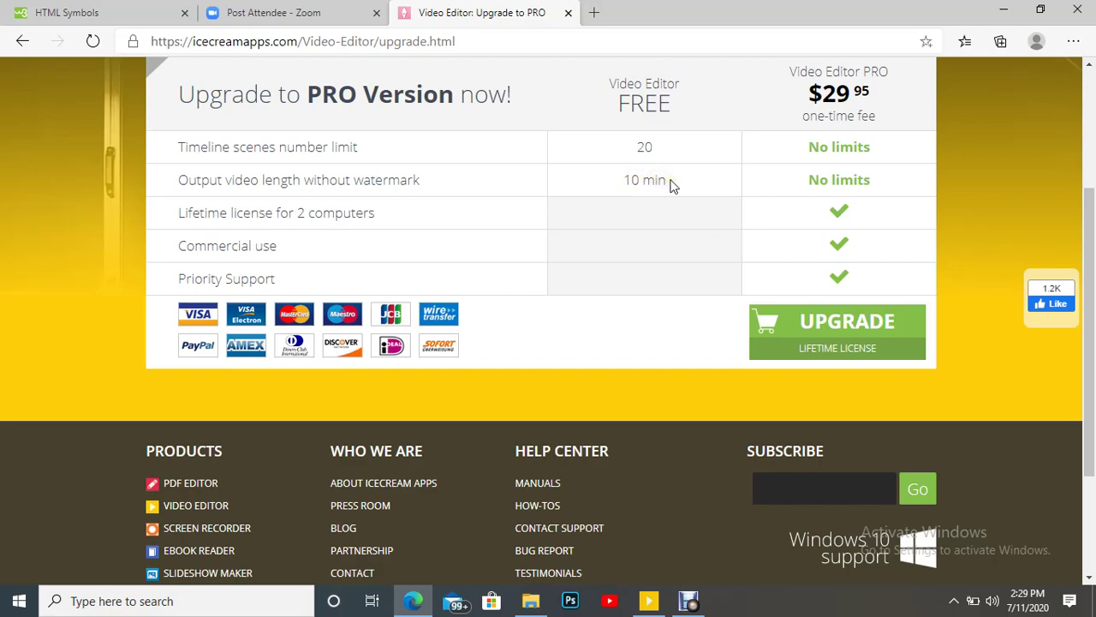
left_click(1002, 12)
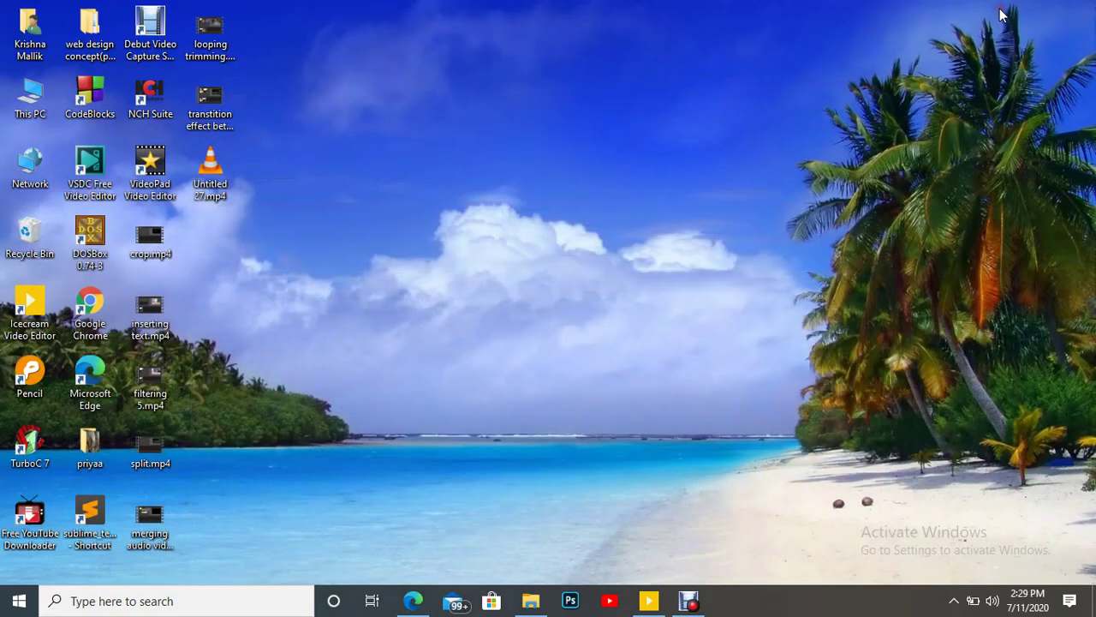
left_click(653, 605)
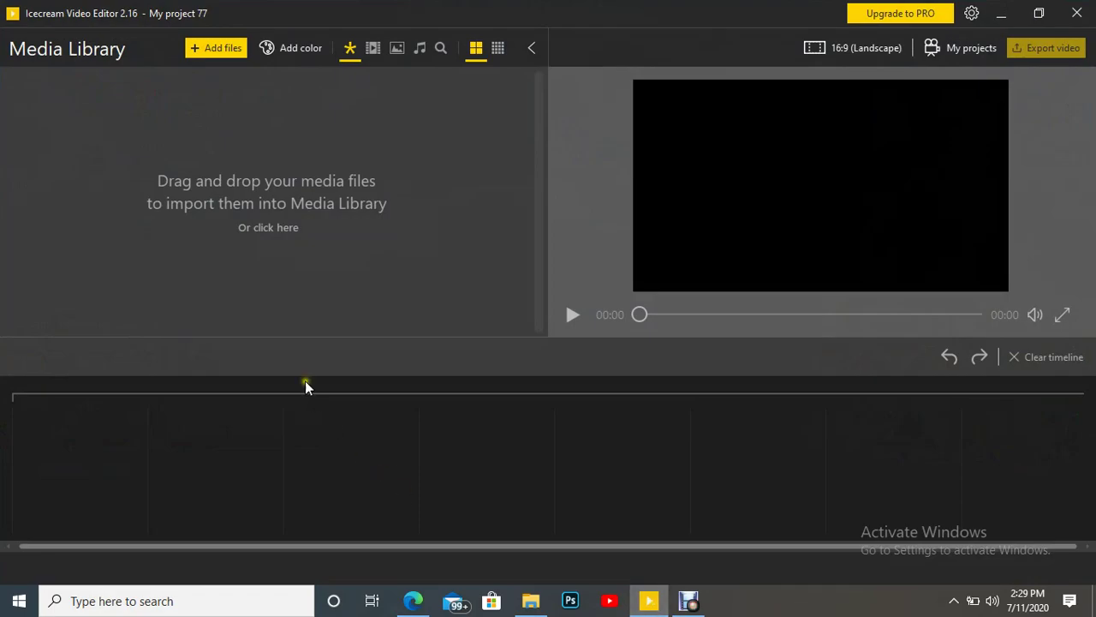
left_click(212, 48)
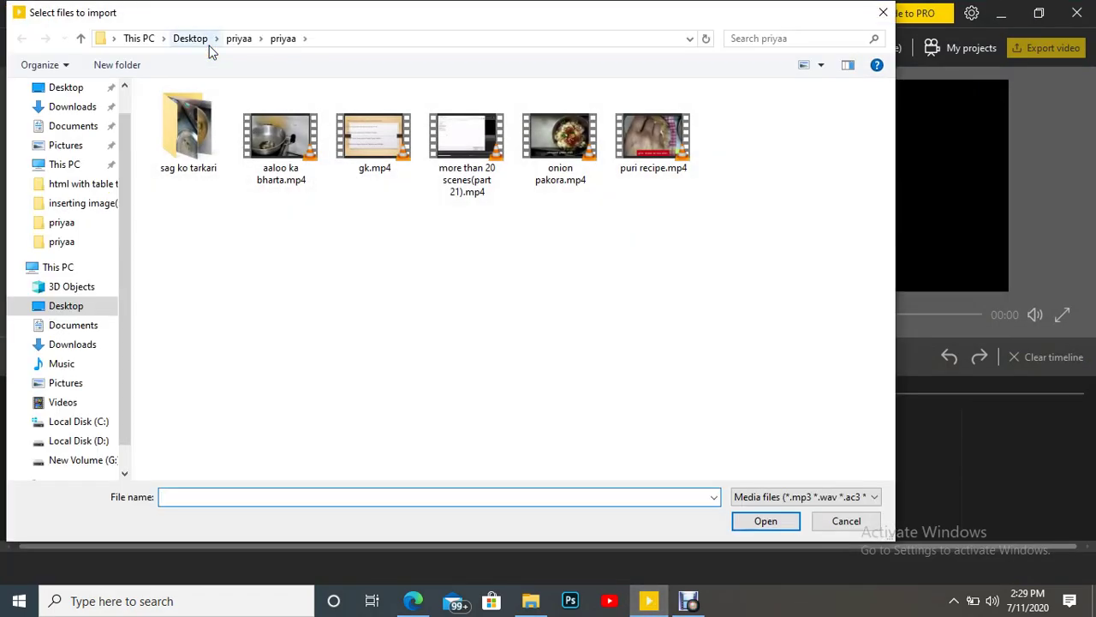
left_click(68, 243)
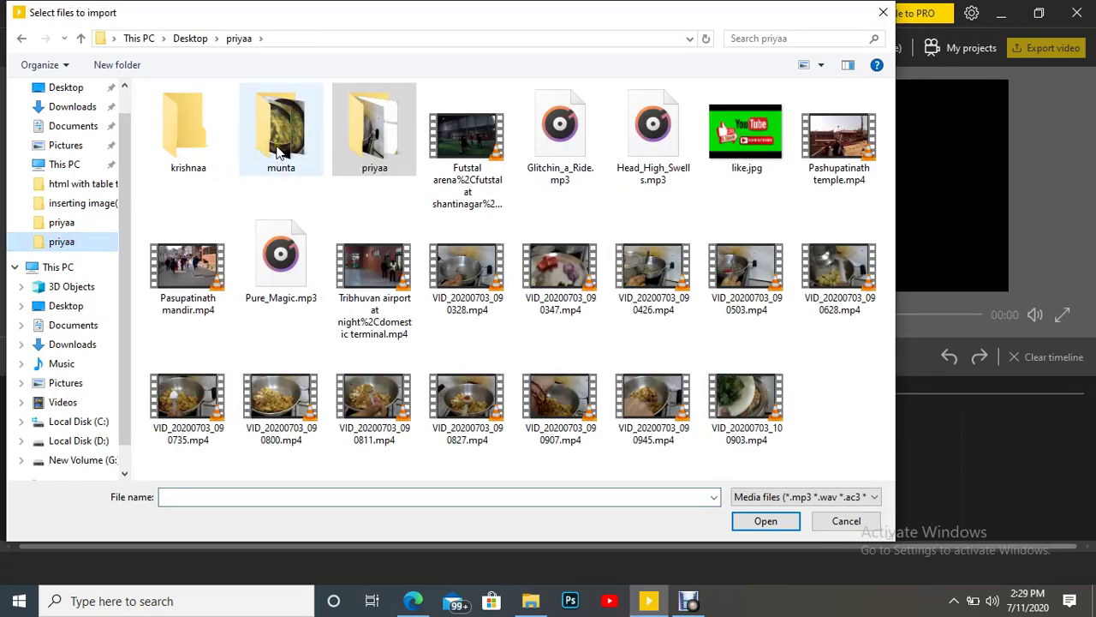
double_click(278, 151)
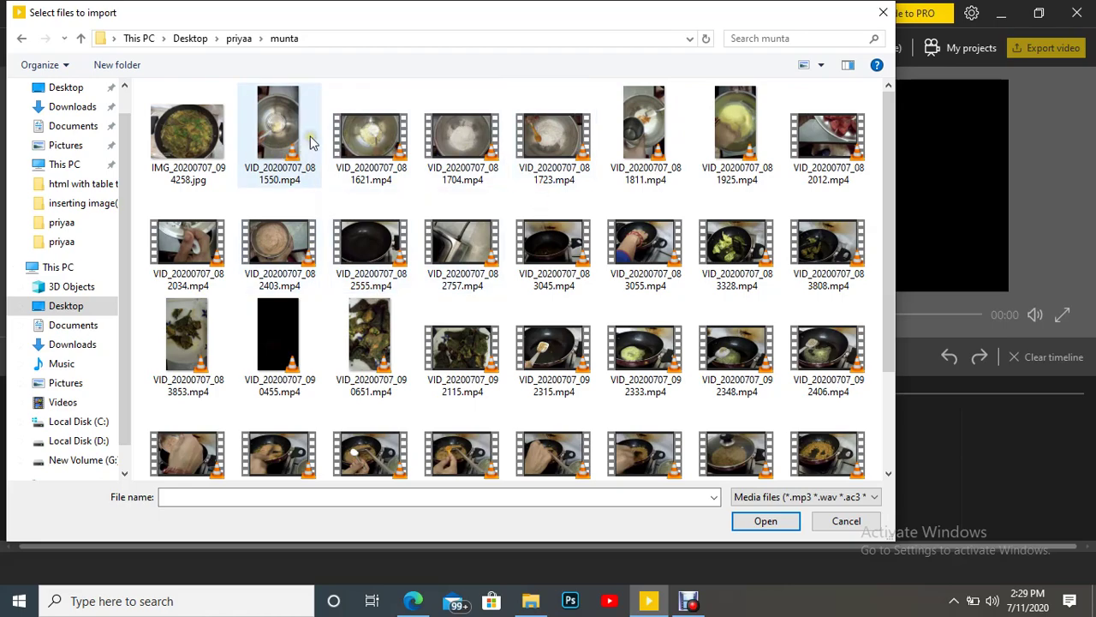
Select the first 22 files in munta, through VID_20200707_092333.mp4, and import them.
left_click(169, 138)
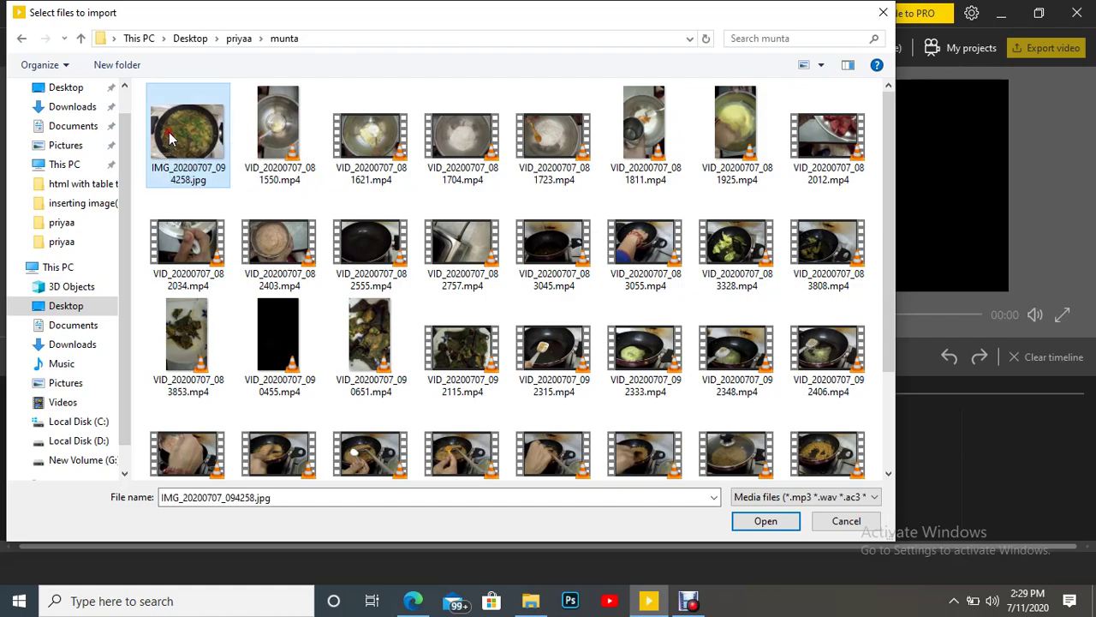
key("shift")
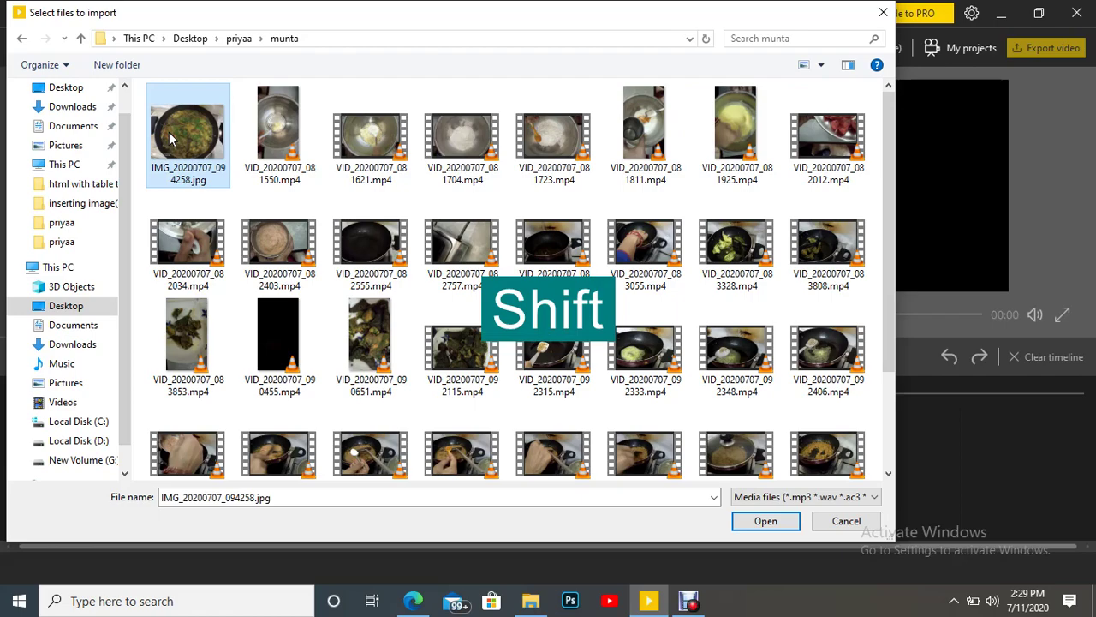
key("shift+Right")
key("shift+Right")
key("shift+Right")
key("shift+Right")
key("shift+Right")
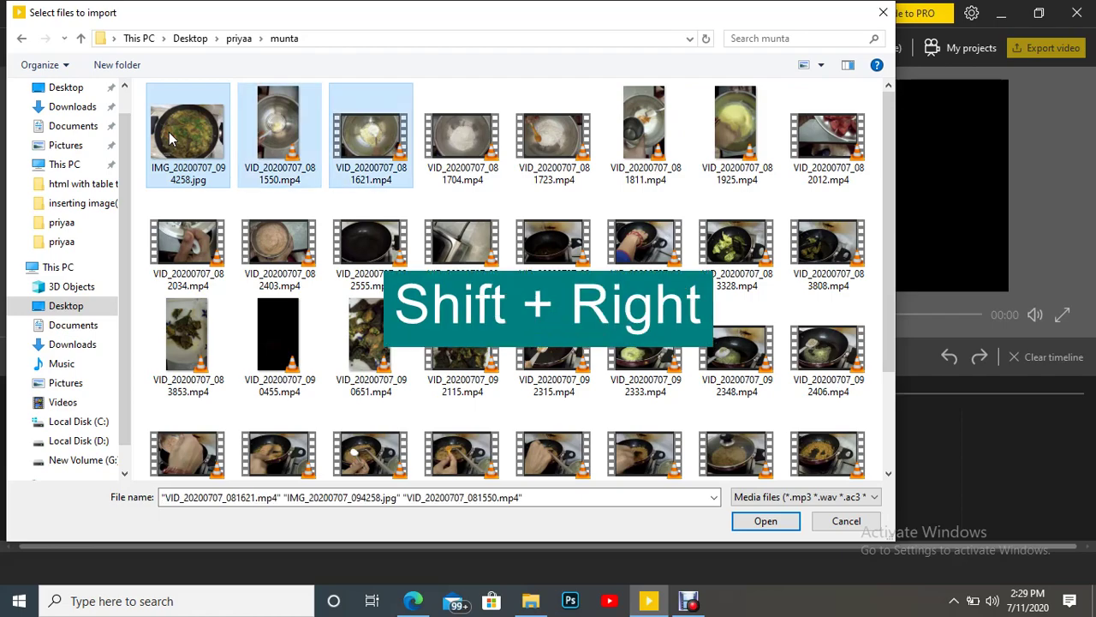
key("shift+Right")
key("shift+Right")
key("shift+Right")
key("shift+Right")
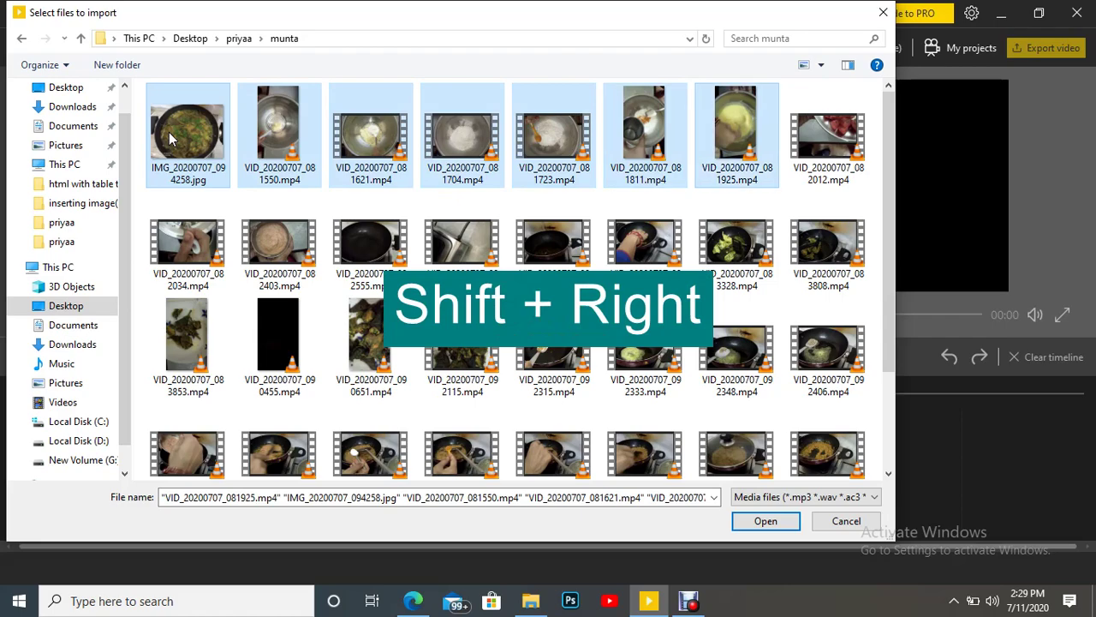
key("shift+Right")
key("shift+Right")
key("shift+Right")
key("shift+Right")
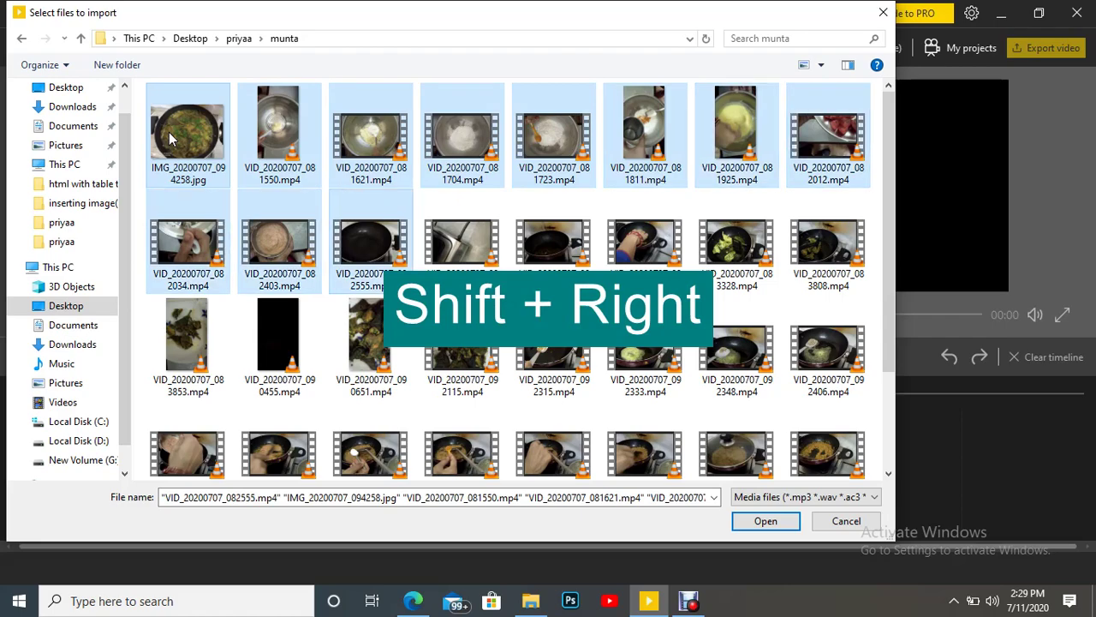
key("shift+Right")
key("shift+Right")
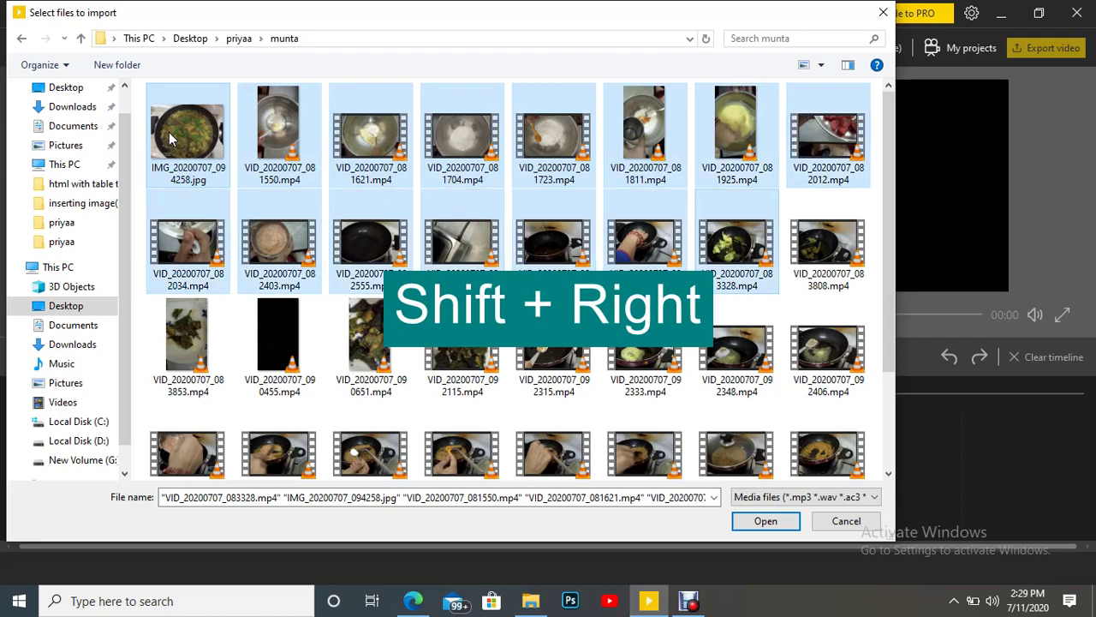
key("shift+Right")
key("shift+Right")
key("shift+Right")
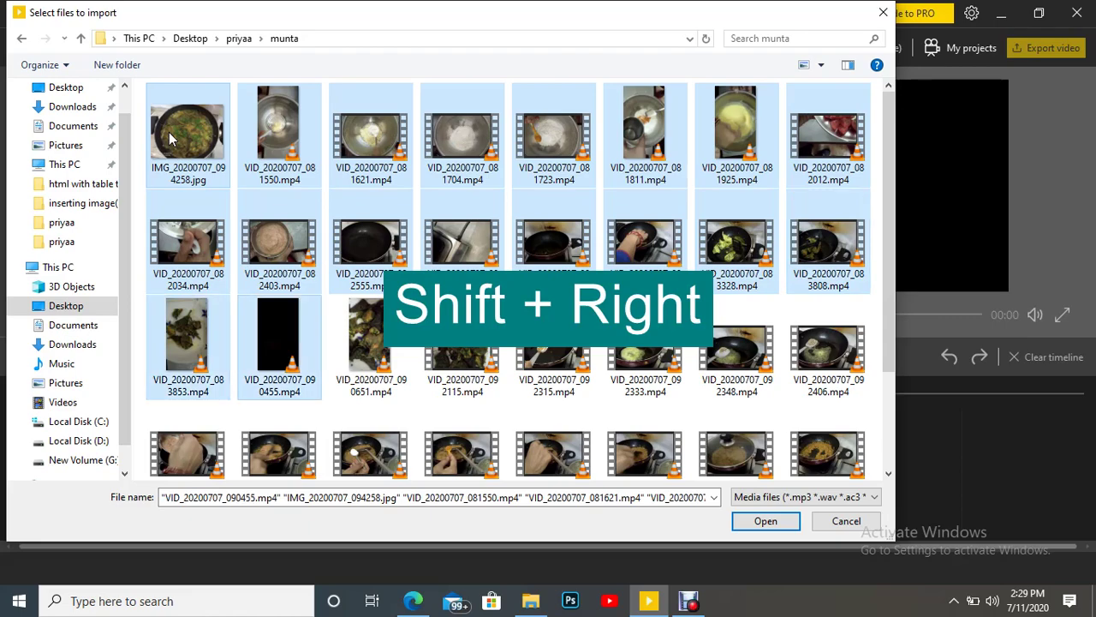
key("shift+Right")
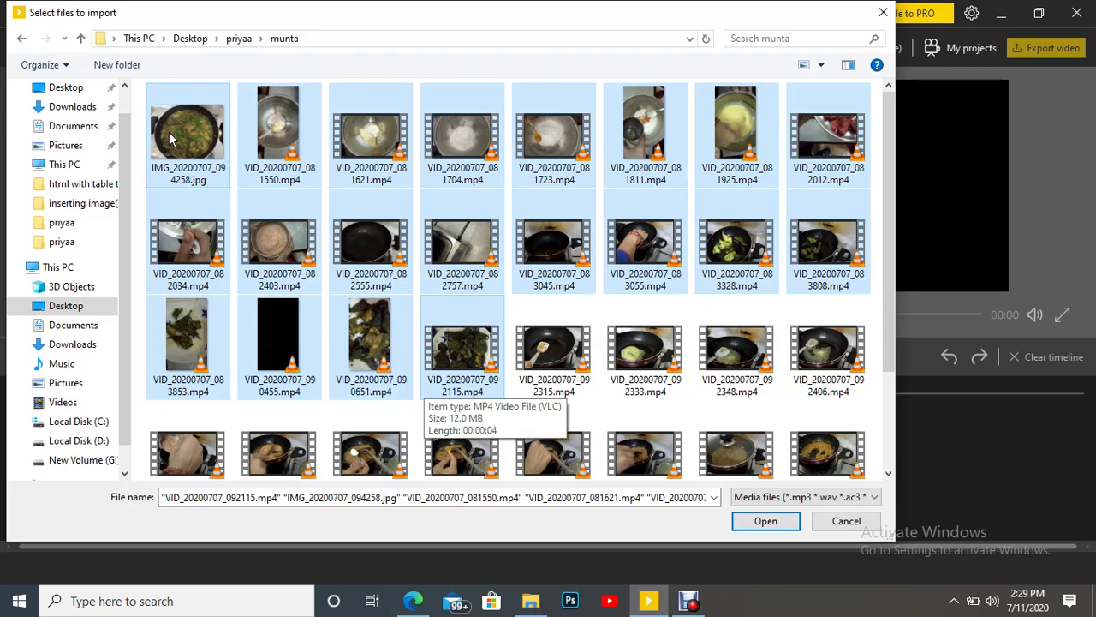
key("shift+Right")
key("shift+Right")
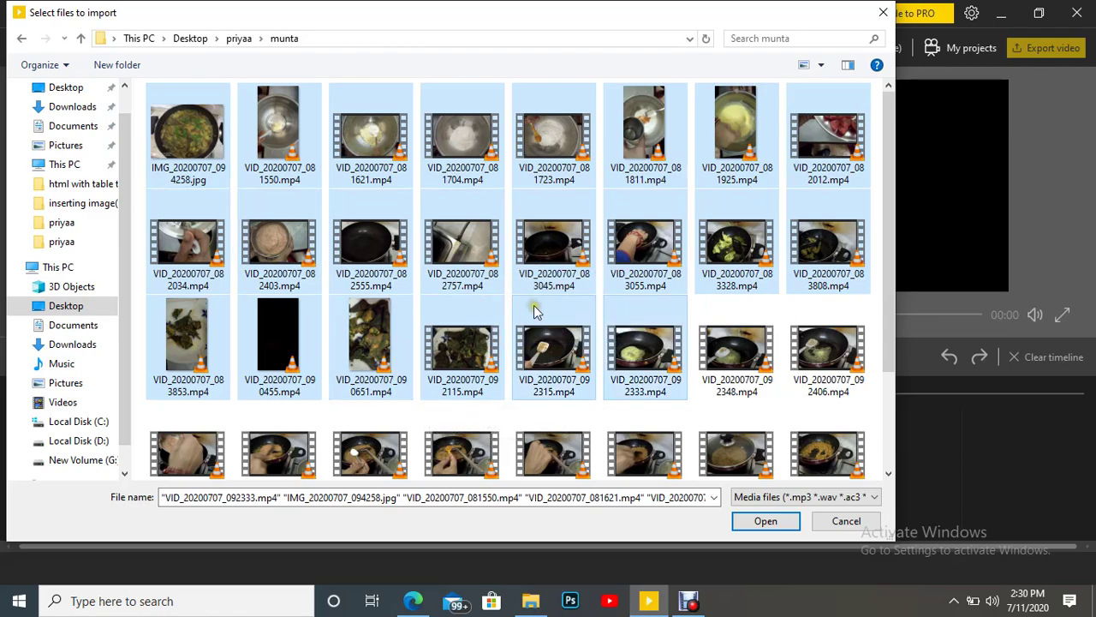
left_click(764, 523)
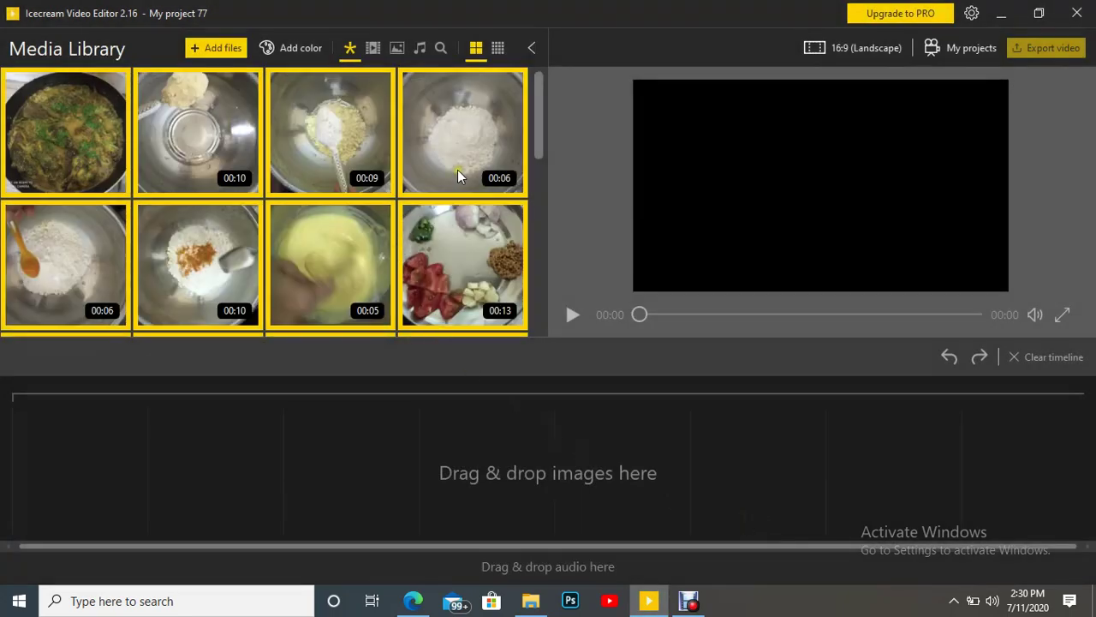
left_click_drag(536, 136, 532, 308)
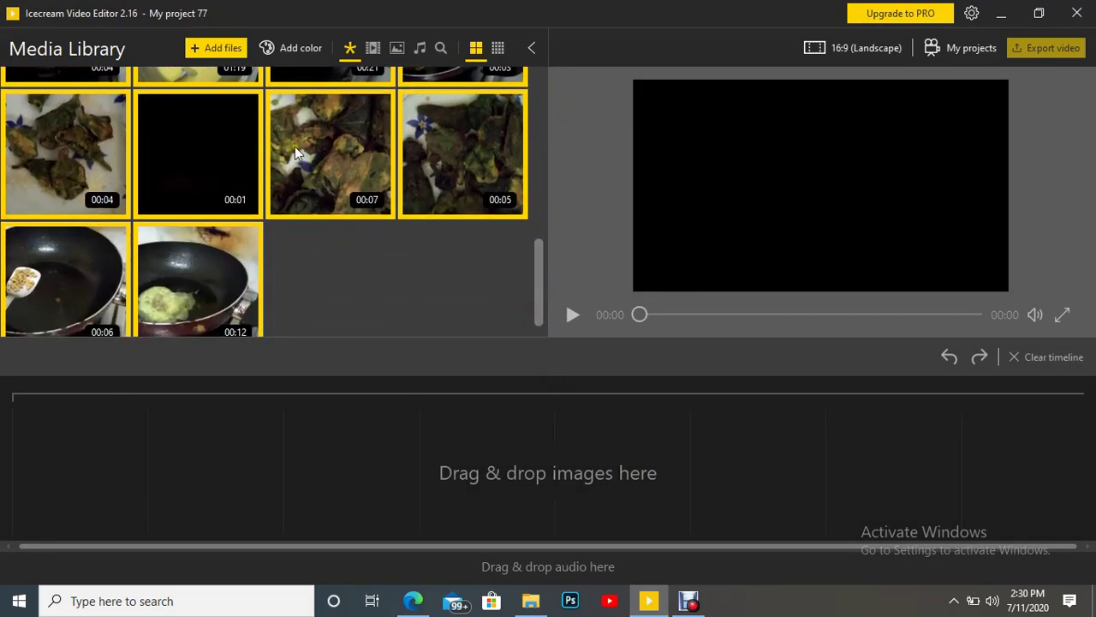
left_click(534, 170)
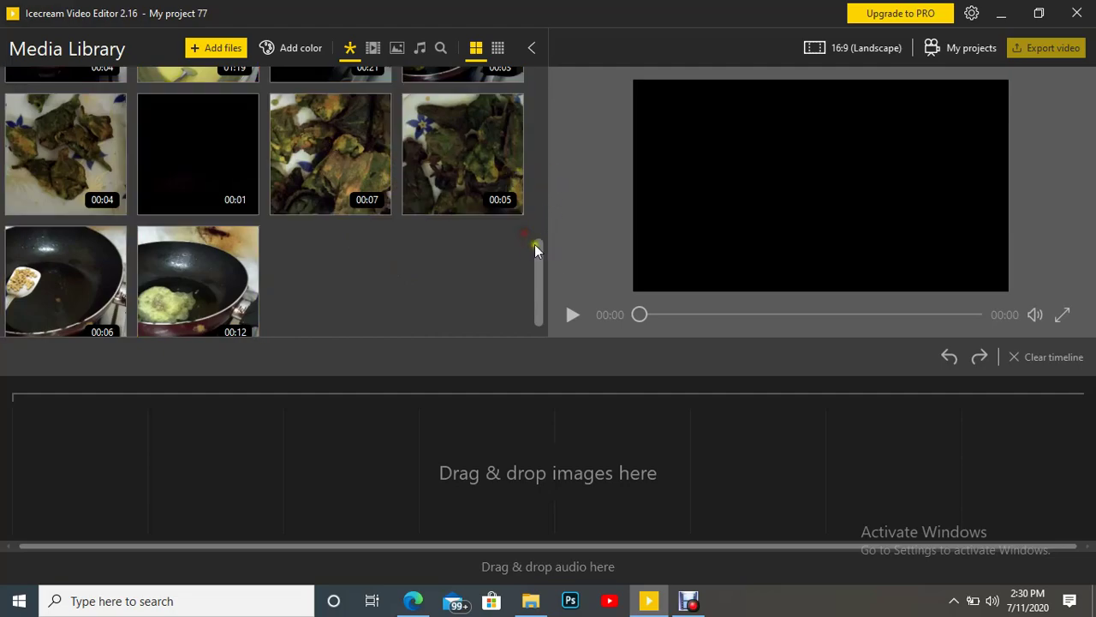
left_click_drag(536, 246, 537, 51)
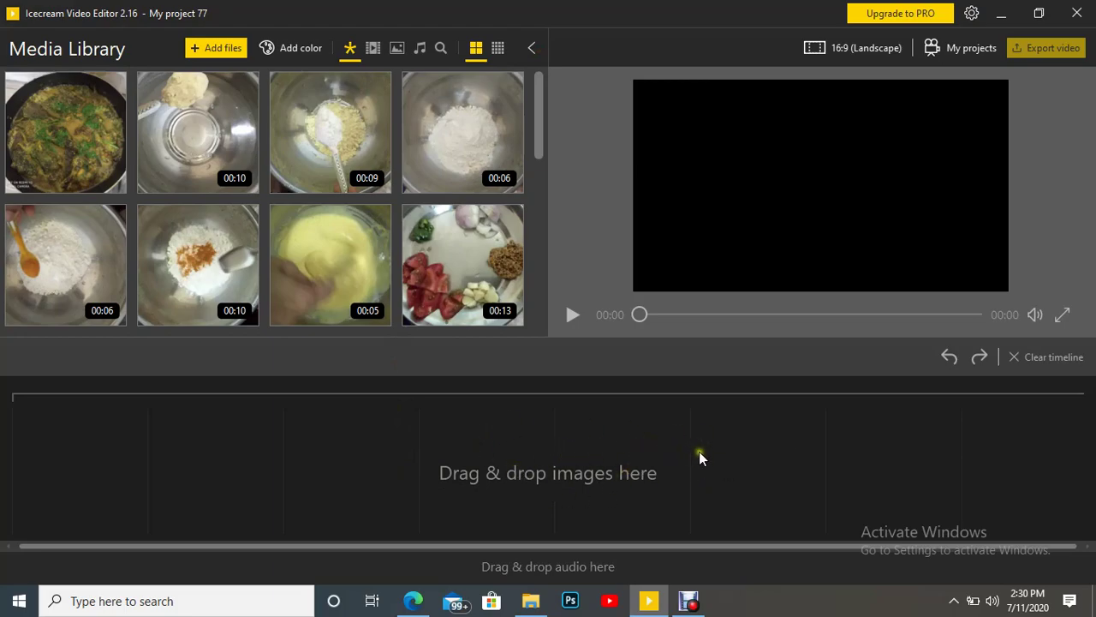
left_click(102, 127)
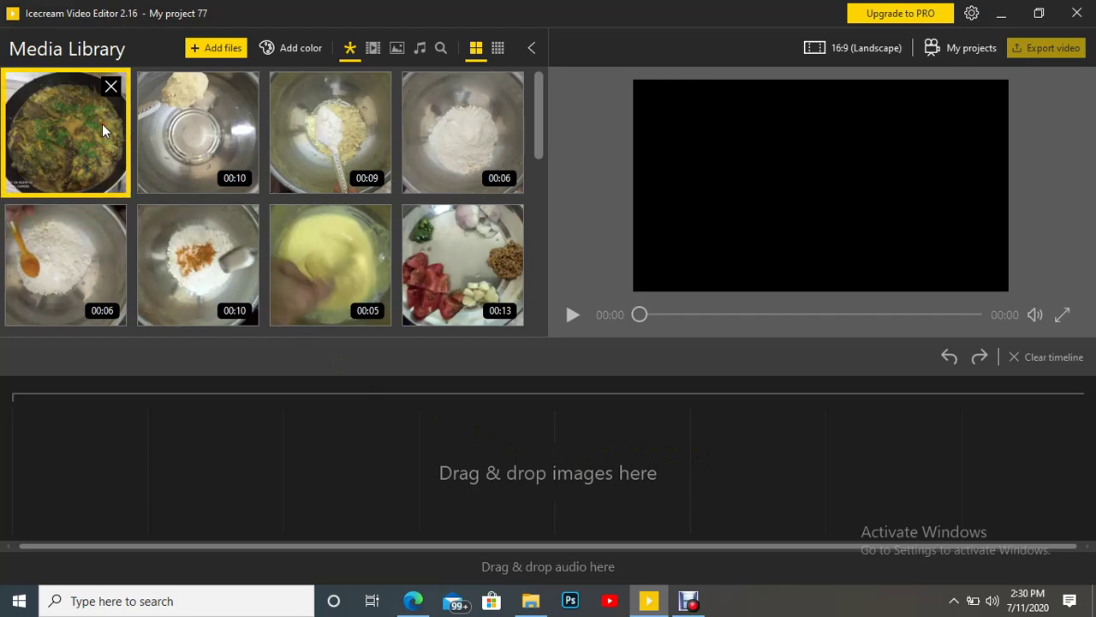
Drag all library clips onto the timeline and dismiss the Upgrade to PRO 20-scene warning.
key("ctrl+a")
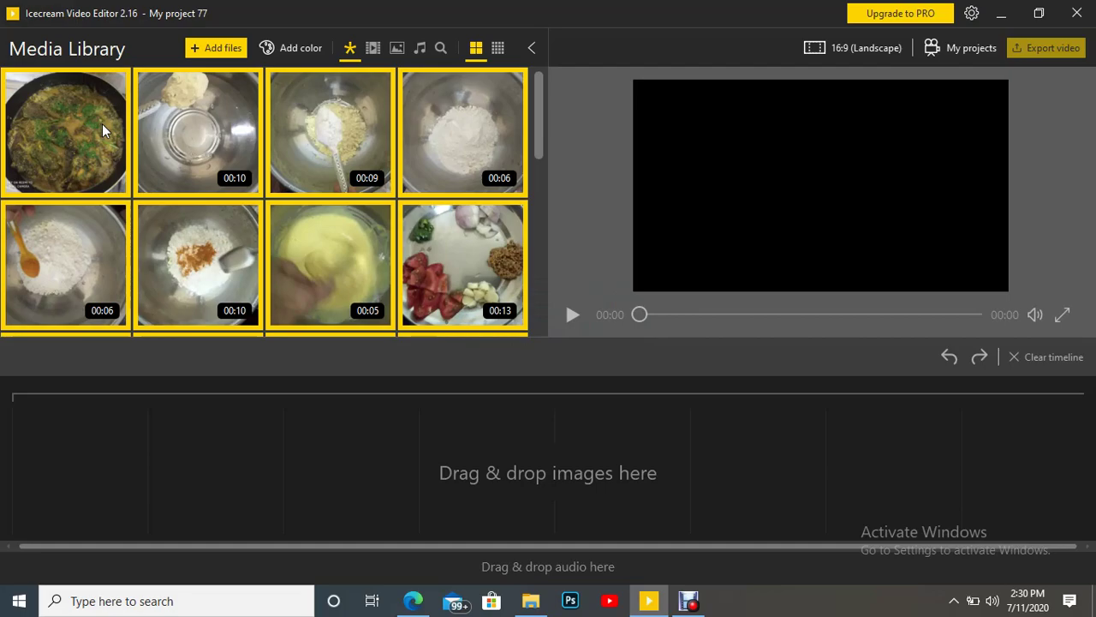
left_click(102, 123)
left_click_drag(102, 123, 131, 434)
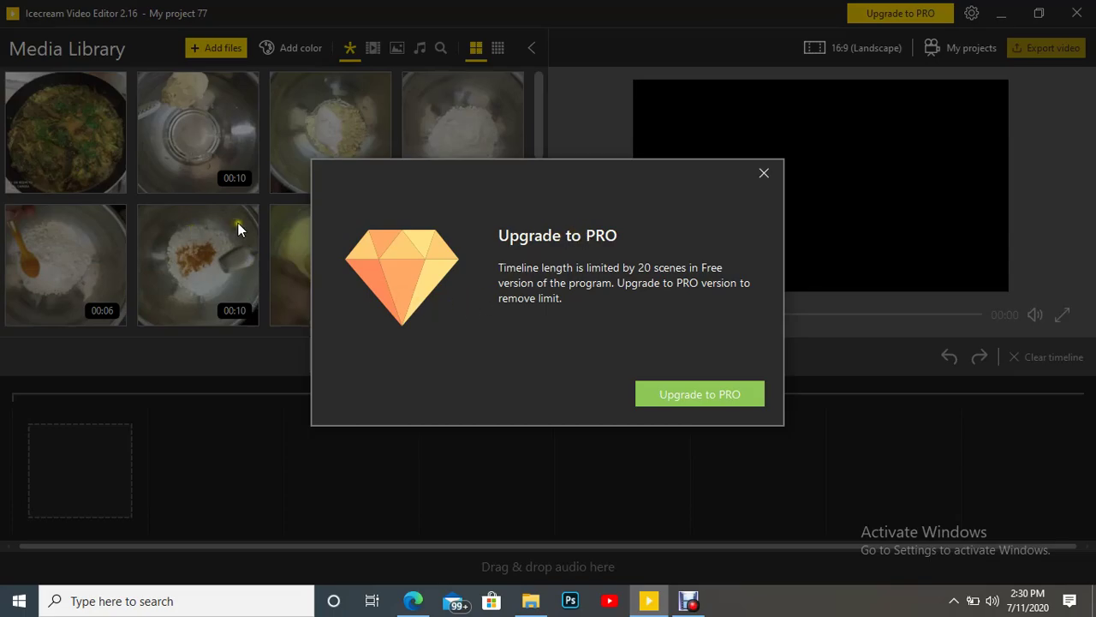
left_click(761, 171)
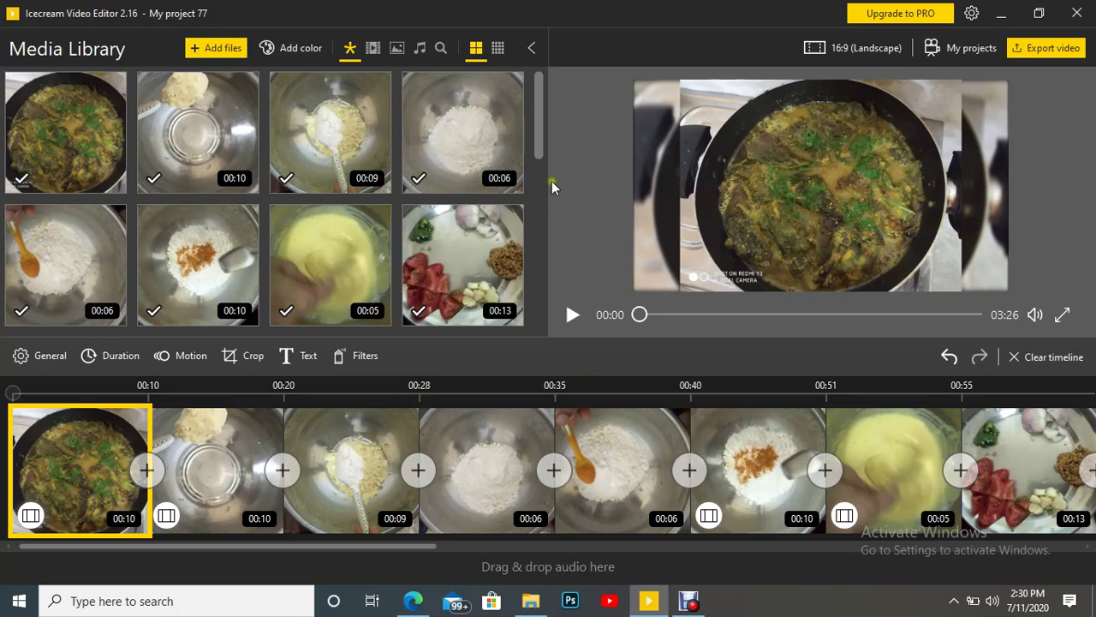
Scroll through the 20-clip library and timeline, then show My projects with My project 77 at 03:26.
left_click_drag(538, 152, 536, 214)
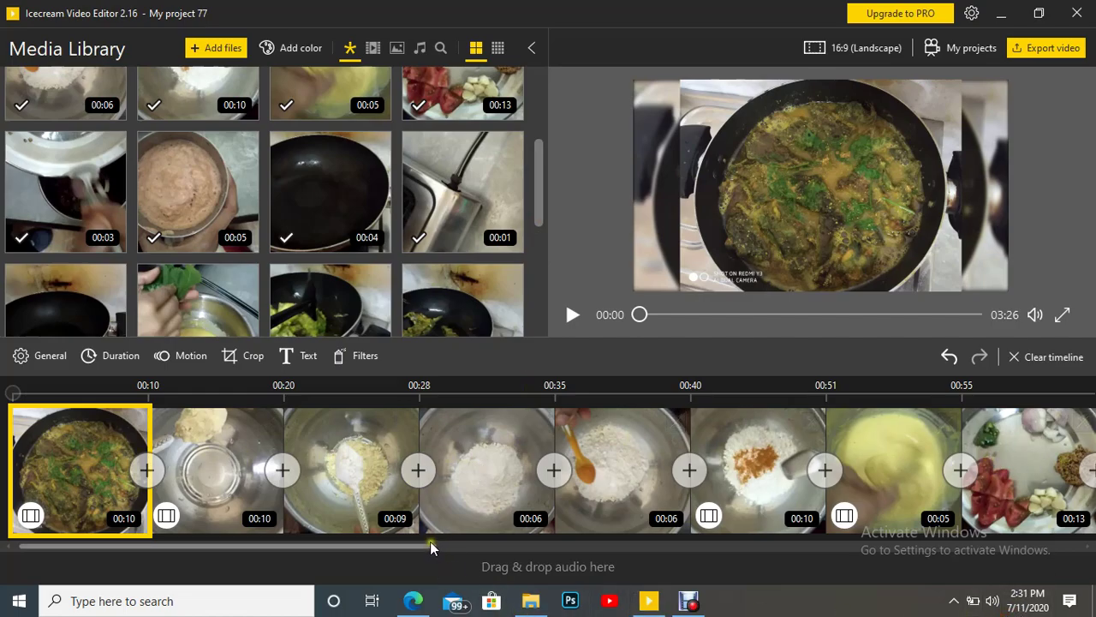
left_click_drag(430, 543, 1091, 536)
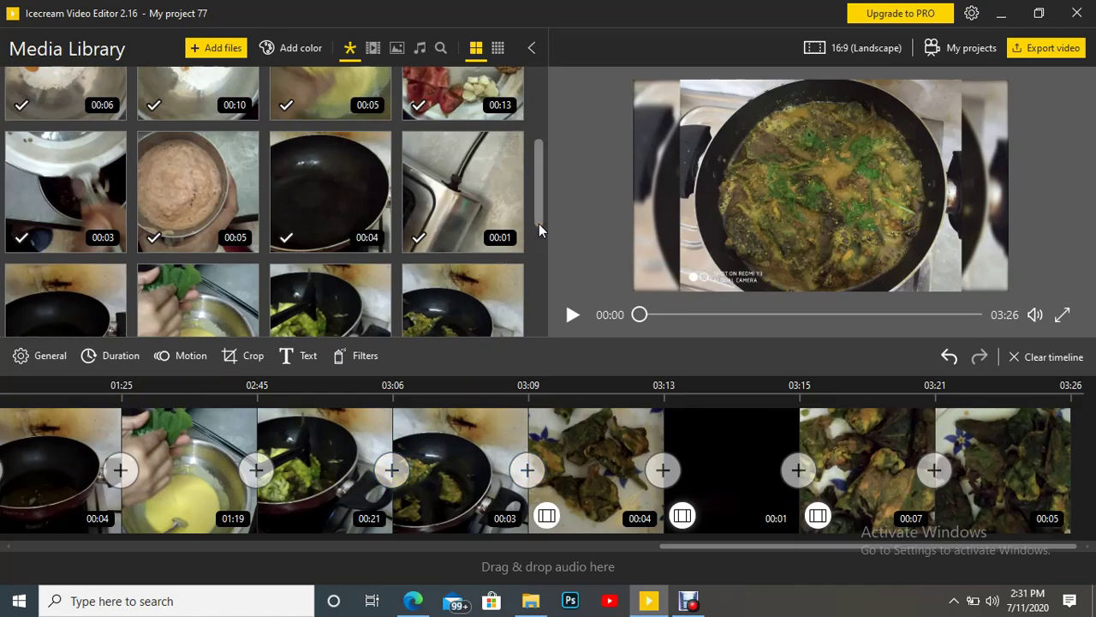
left_click_drag(539, 223, 536, 329)
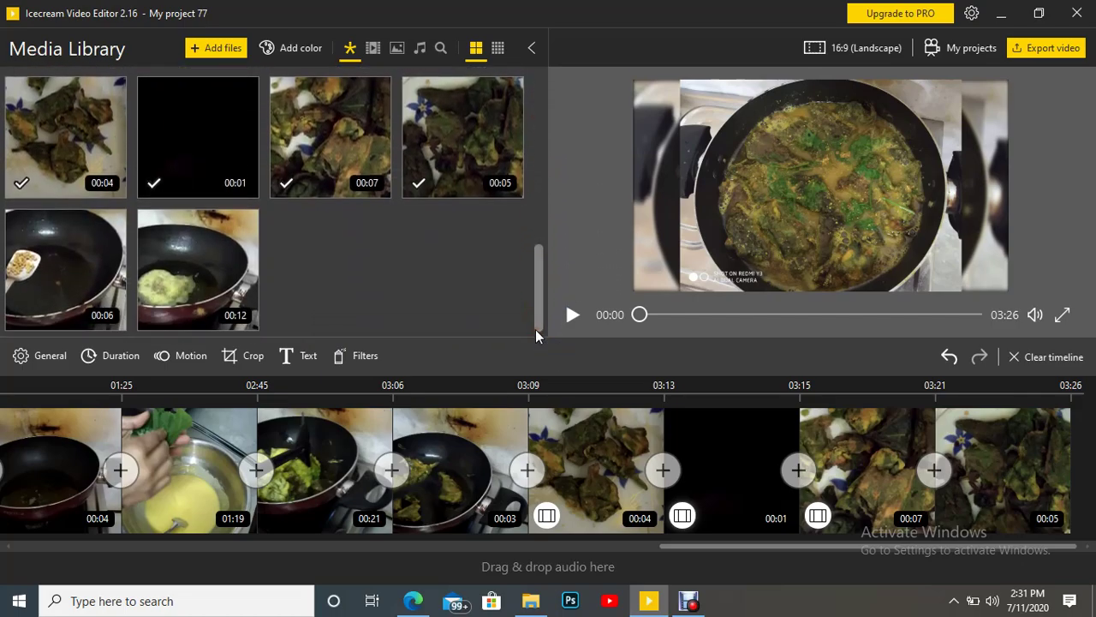
left_click(963, 47)
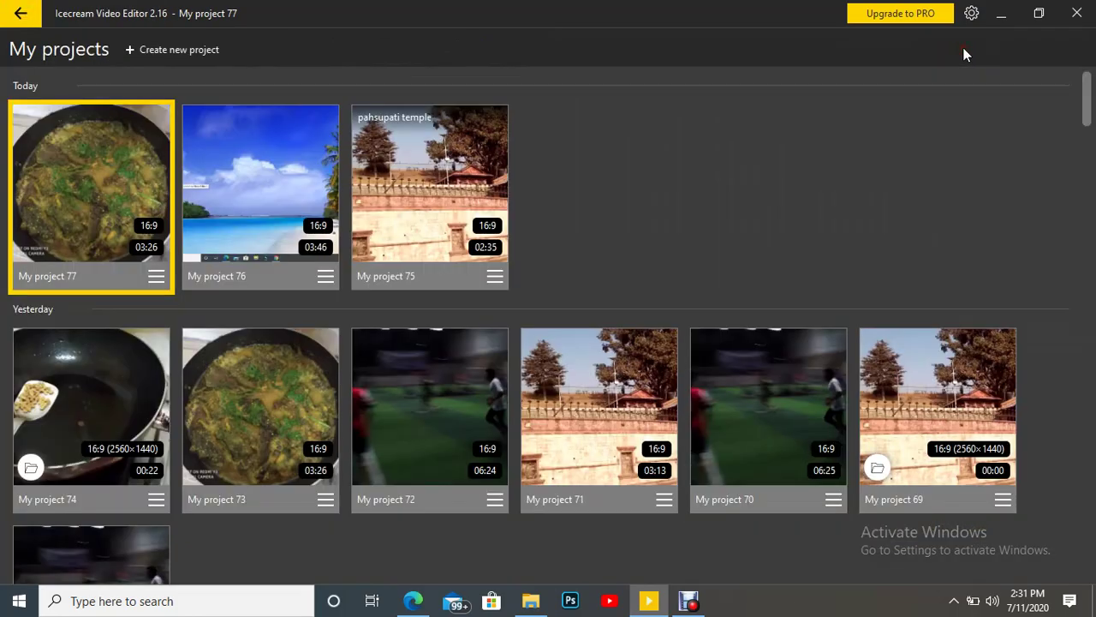
Create My project 78 and import VID_20200707_094015.mp4 and VID_20200707_094157.mp4.
left_click(171, 49)
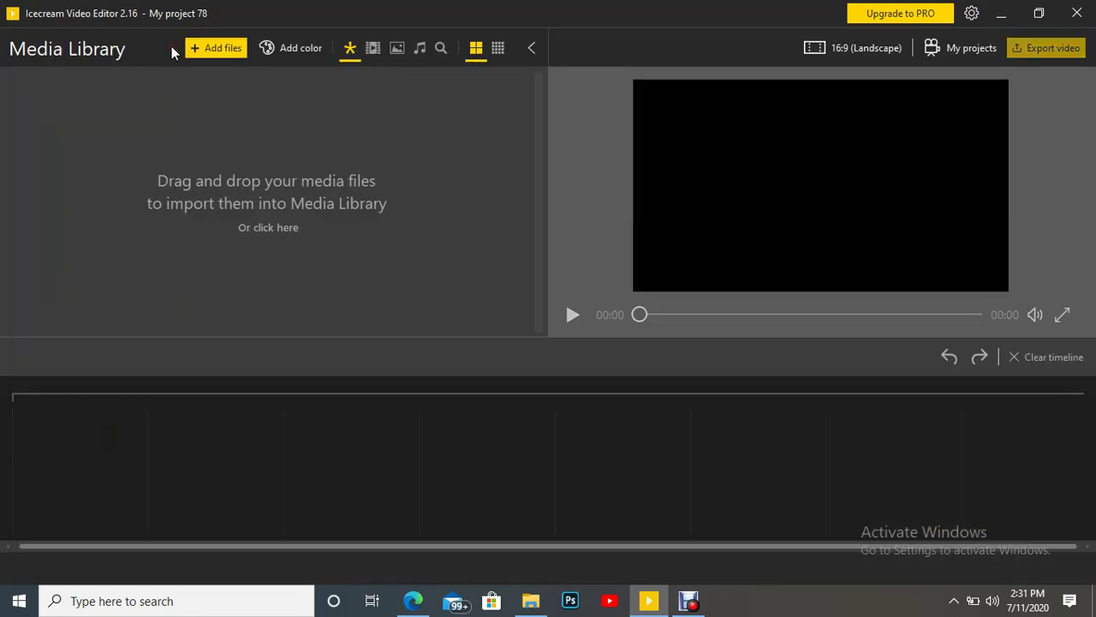
left_click(225, 50)
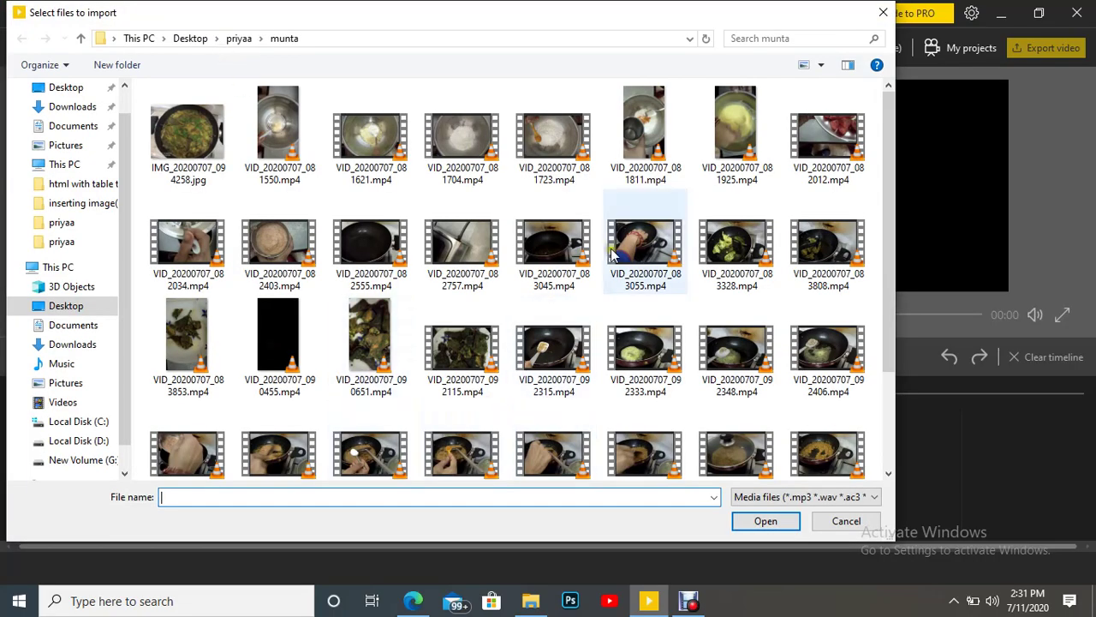
scroll(469, 320, "down", 2)
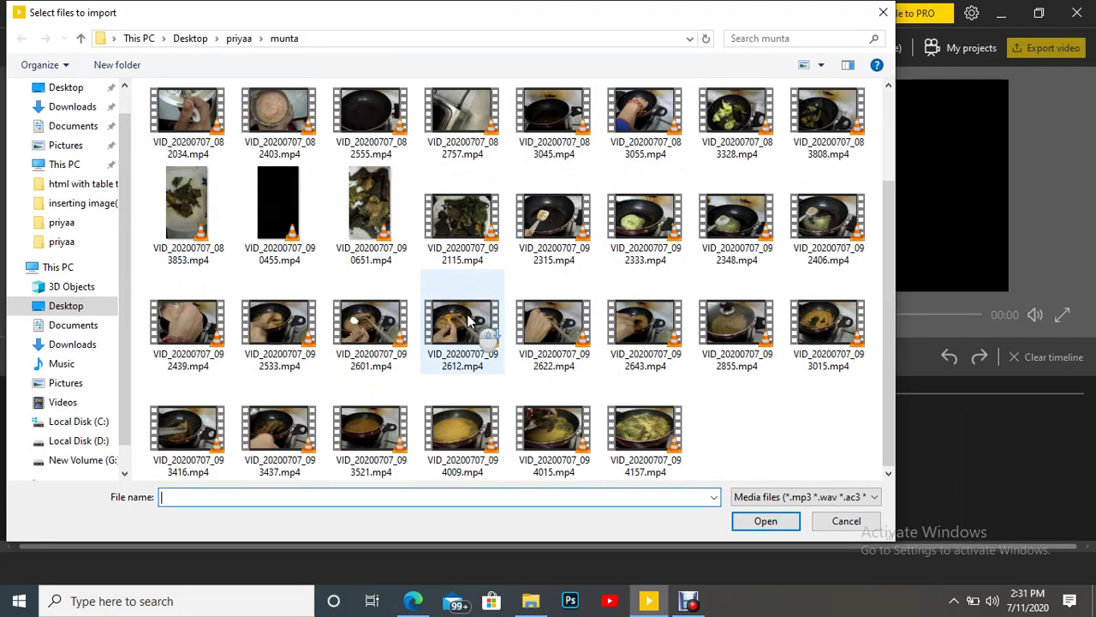
scroll(469, 319, "up", 2)
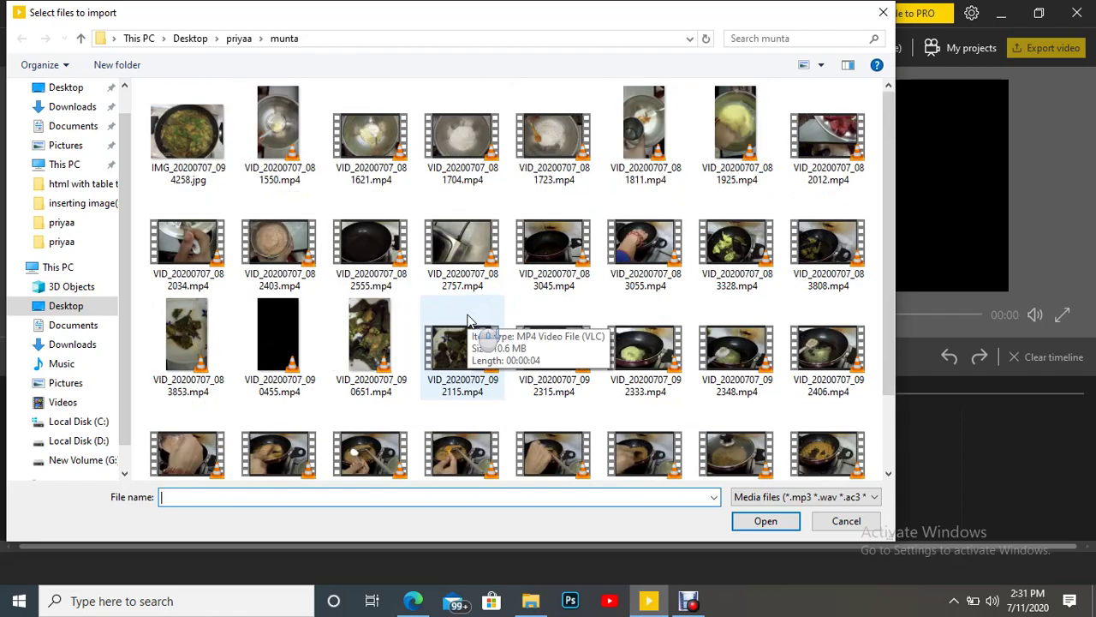
scroll(468, 319, "down", 2)
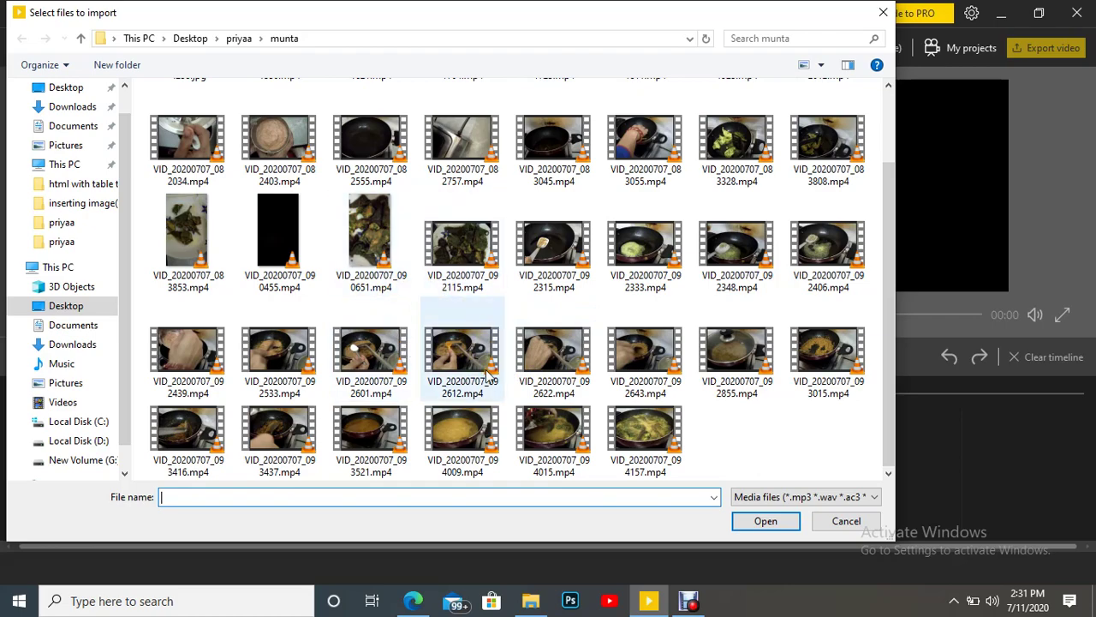
left_click(538, 416)
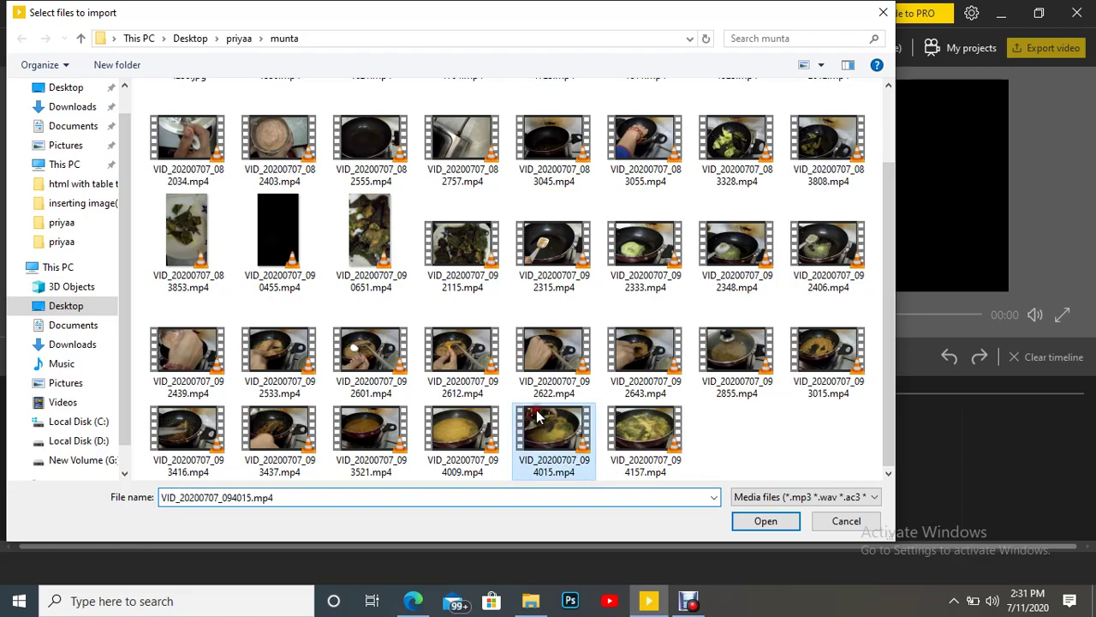
left_click(640, 423, "shift")
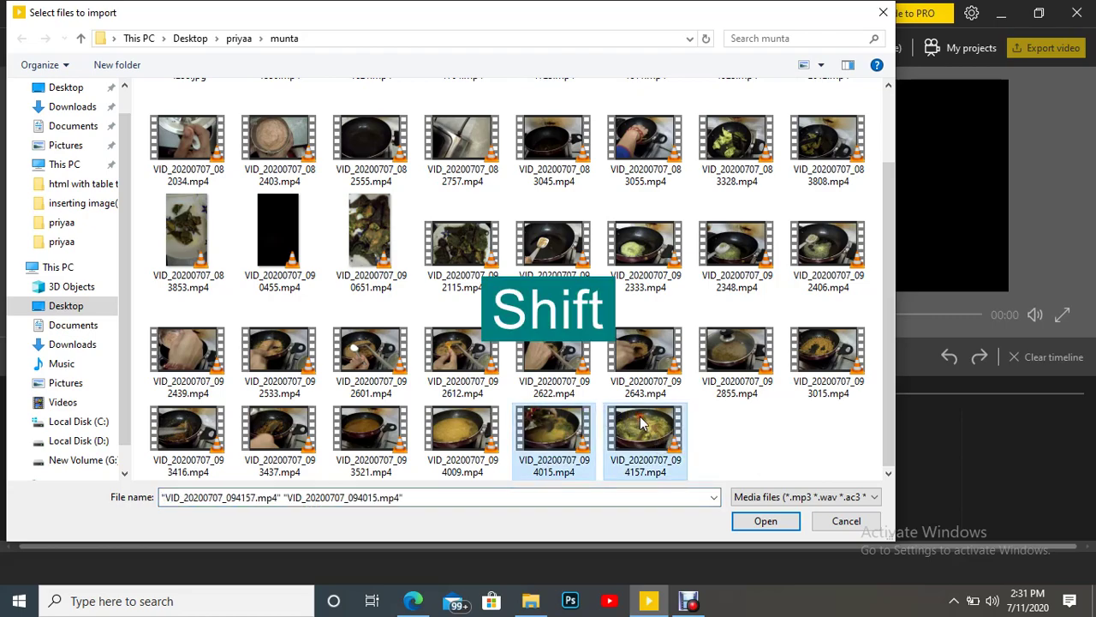
left_click(765, 520)
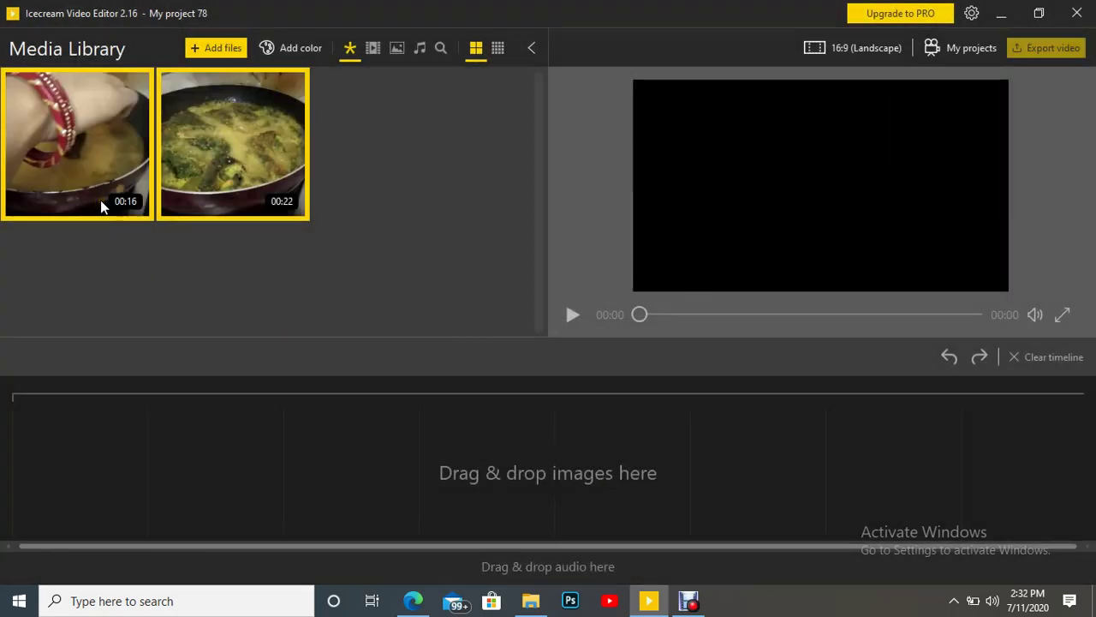
Drag the 00:16 and 00:22 clips onto the timeline for a 00:38 video.
left_click_drag(100, 207, 86, 435)
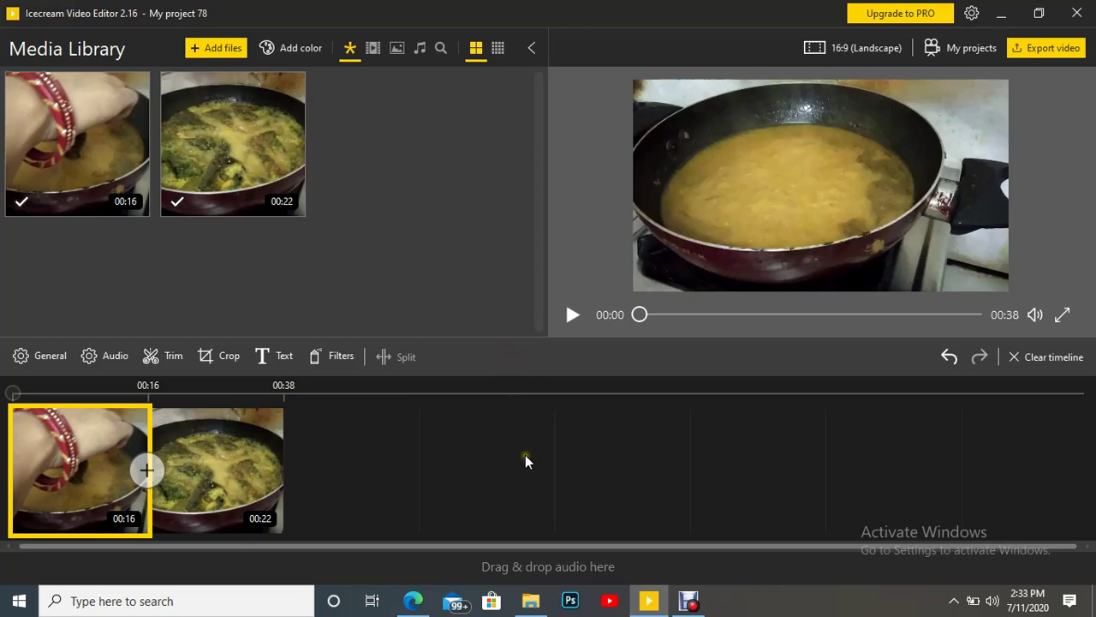
key("ctrl")
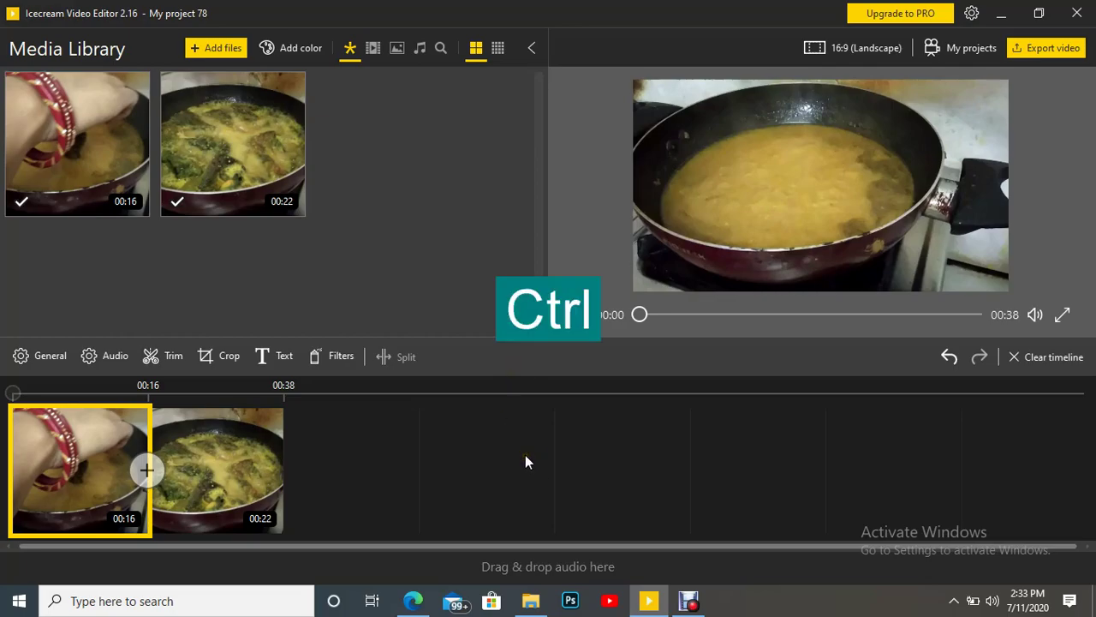